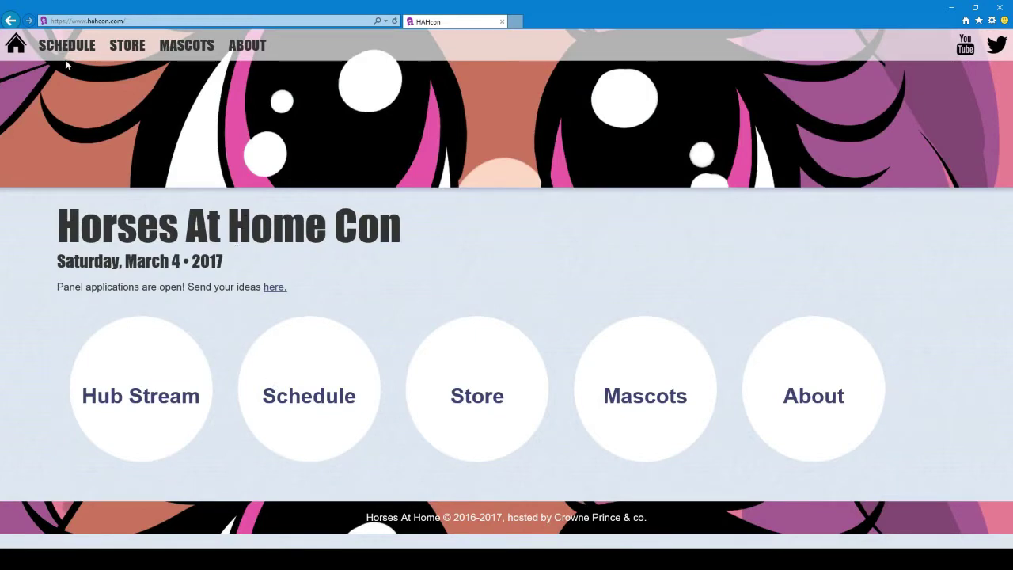
Step: Go to the HAHcon Saturday, March 4 schedule page
{"action": "left_click", "coordinate": [64, 49]}
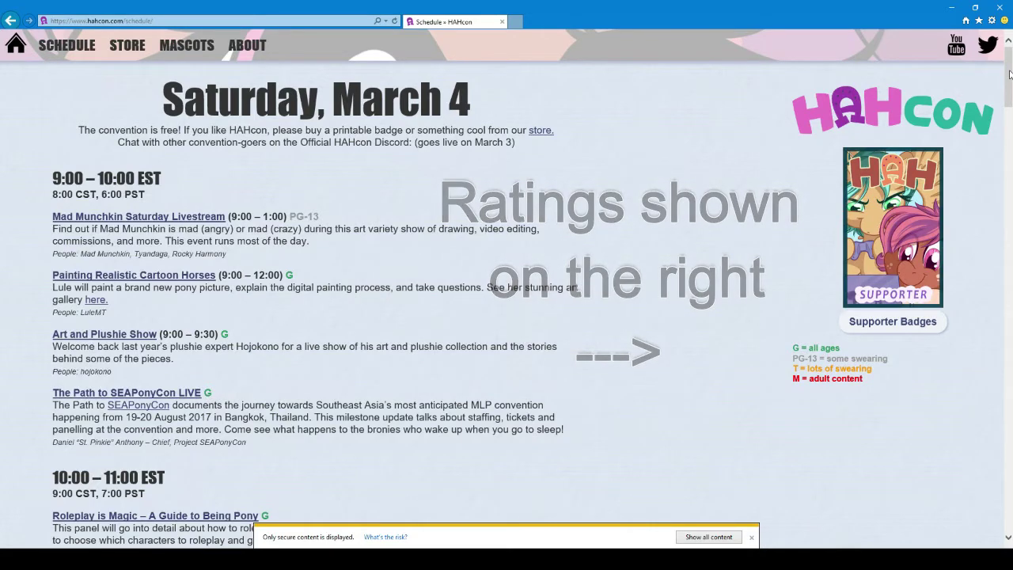
Step: Scroll the schedule to the 8:00–9:00 EST Raccoon Rezillo 3D Animation listing, then bring up Maya
{"action": "left_click_drag", "start_coordinate": [1009, 74], "coordinate": [1010, 75]}
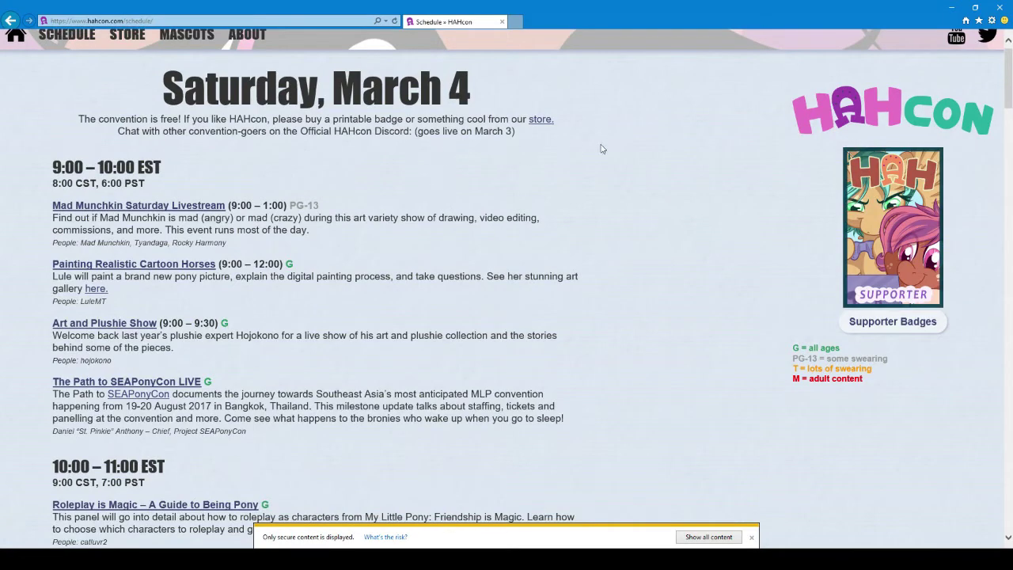
{"action": "left_click_drag", "start_coordinate": [1008, 81], "coordinate": [947, 368]}
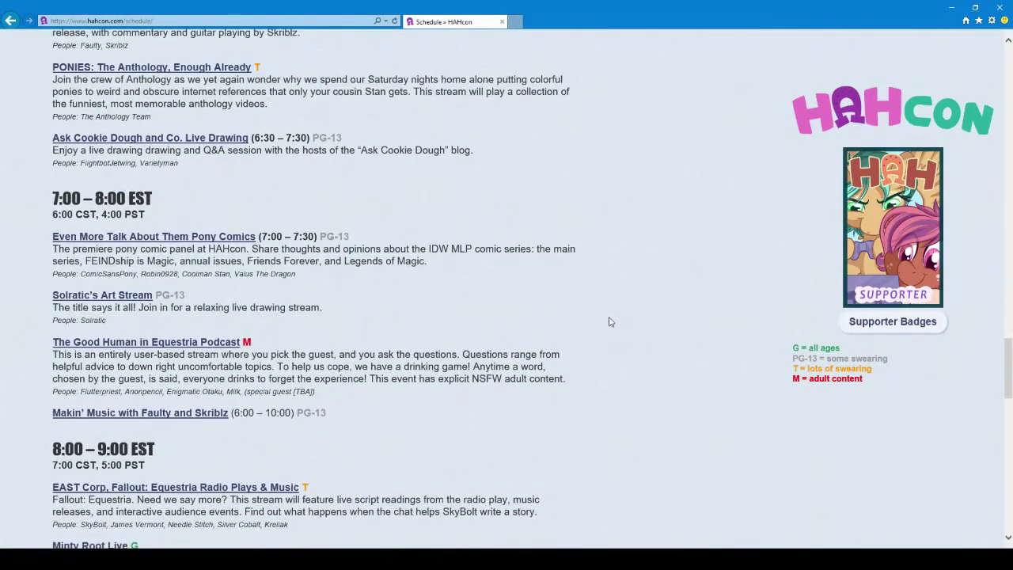
{"action": "scroll", "coordinate": [609, 321], "scroll_direction": "down", "scroll_amount": 2}
{"action": "scroll", "coordinate": [606, 324], "scroll_direction": "down", "scroll_amount": 2}
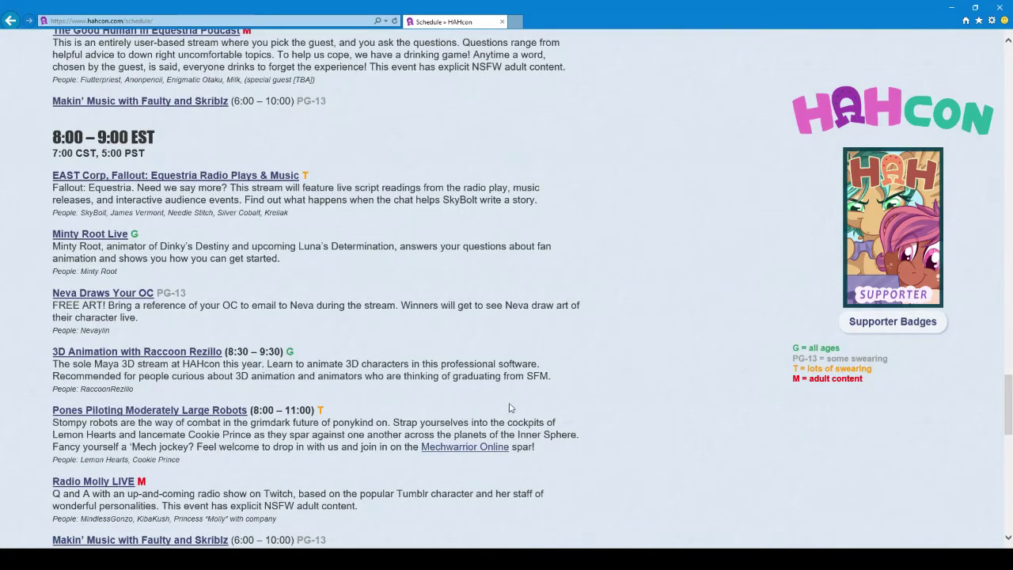
{"action": "scroll", "coordinate": [566, 394], "scroll_direction": "down", "scroll_amount": 1}
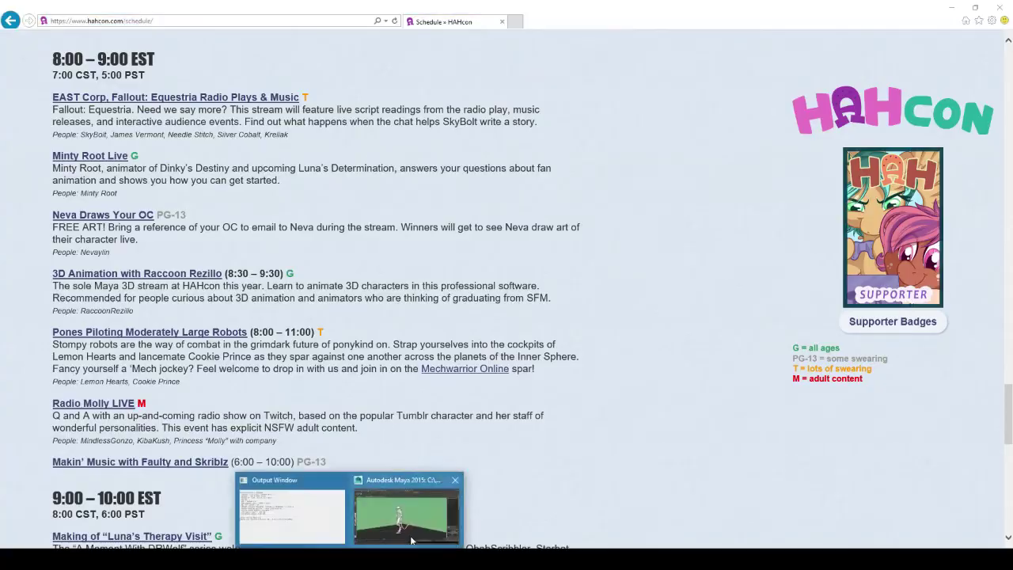
{"action": "left_click", "coordinate": [384, 514]}
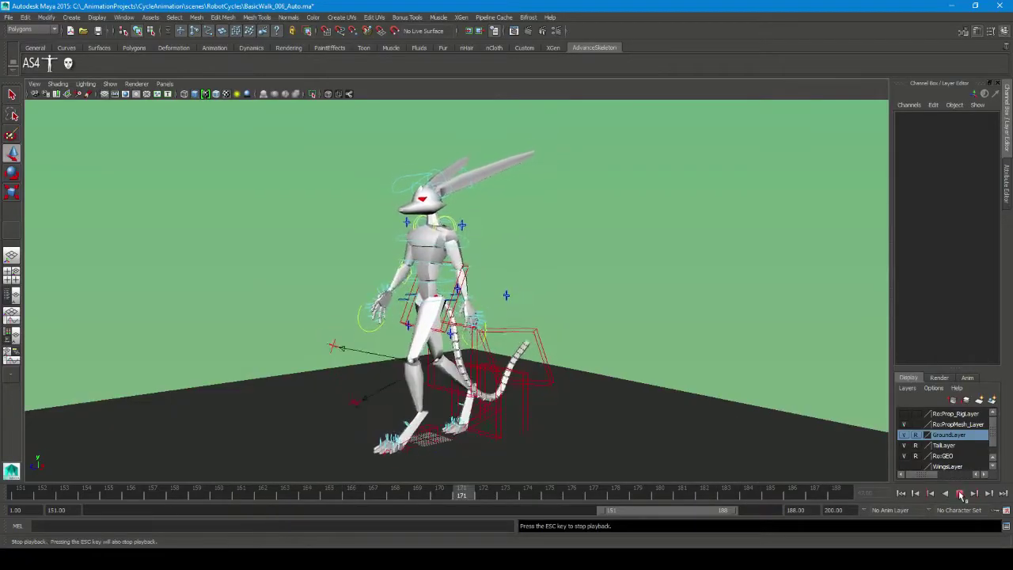
Step: Stop playback, start the range at frame 1, select the rig, and replay the walk
{"action": "key", "text": "Escape"}
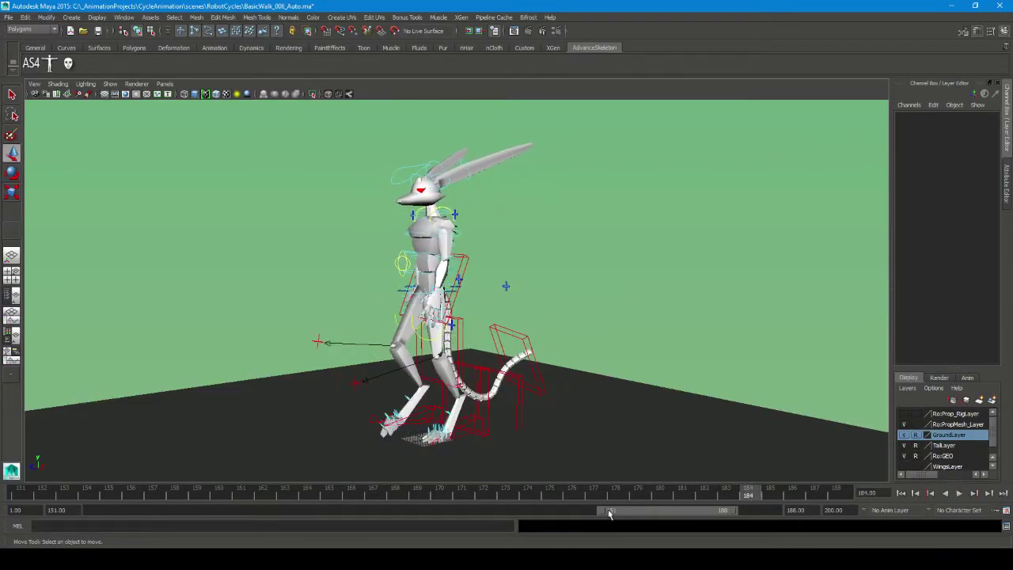
{"action": "mouse_move", "coordinate": [603, 515]}
{"action": "left_mouse_down"}
{"action": "mouse_move", "coordinate": [39, 516]}
{"action": "mouse_move", "coordinate": [45, 494]}
{"action": "mouse_move", "coordinate": [81, 495]}
{"action": "left_mouse_up"}
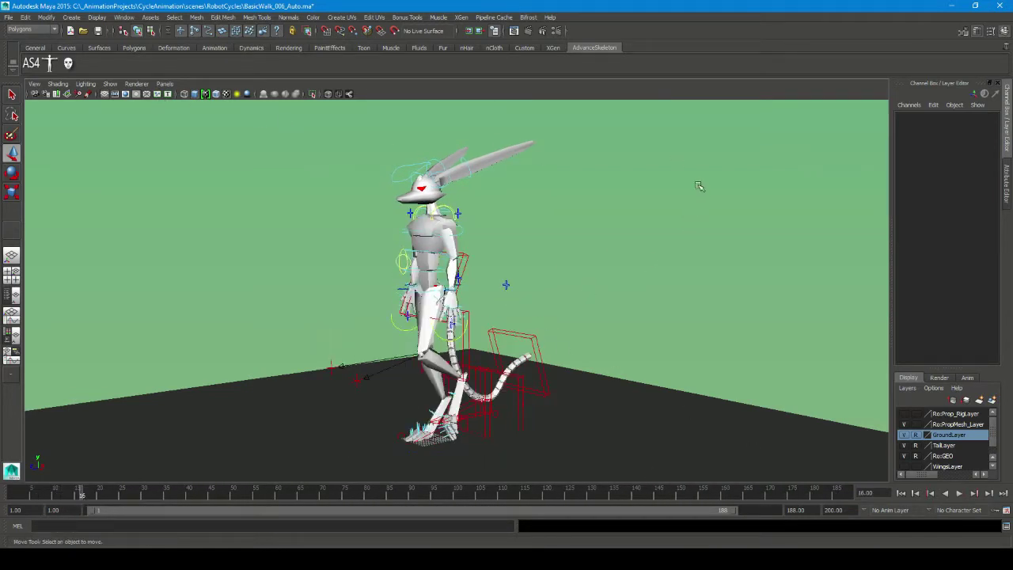
{"action": "left_click_drag", "start_coordinate": [701, 187], "coordinate": [233, 444]}
{"action": "key", "text": "alt+v"}
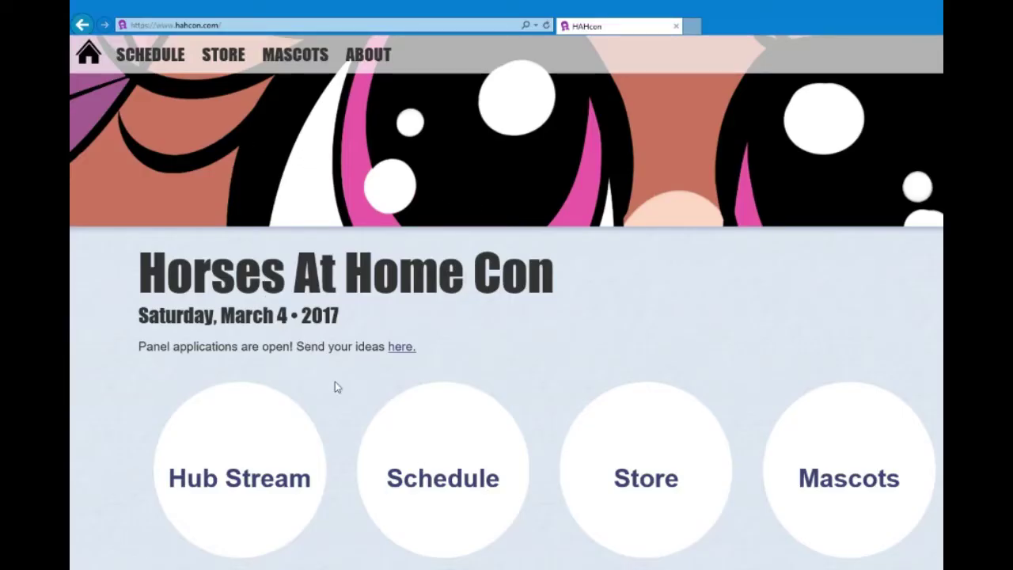
Step: View the offline Horses At Home Con 2017 YouTube stream, then return to HAHcon home
{"action": "left_click", "coordinate": [232, 480]}
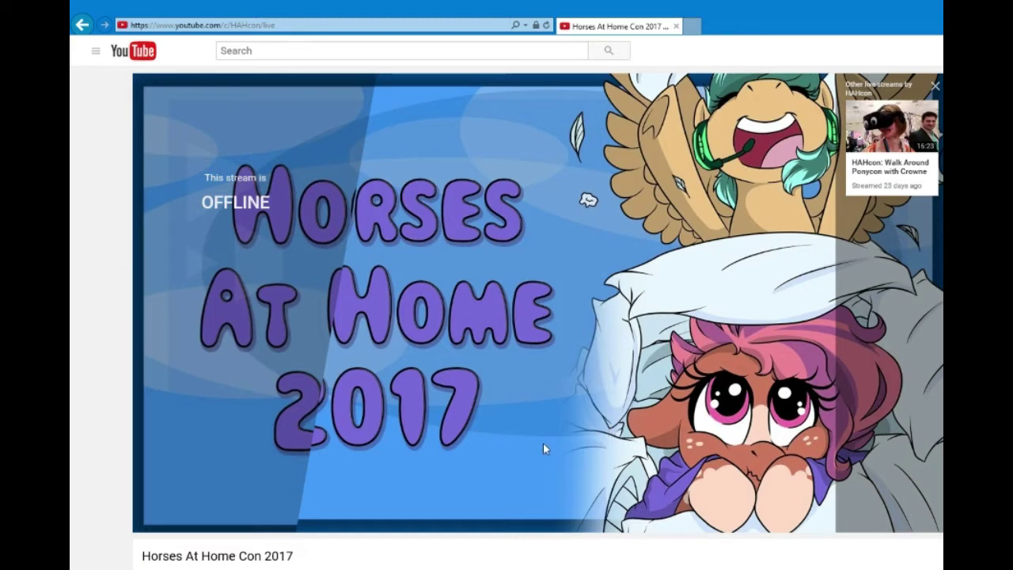
{"action": "scroll", "coordinate": [577, 473], "scroll_direction": "down", "scroll_amount": 1}
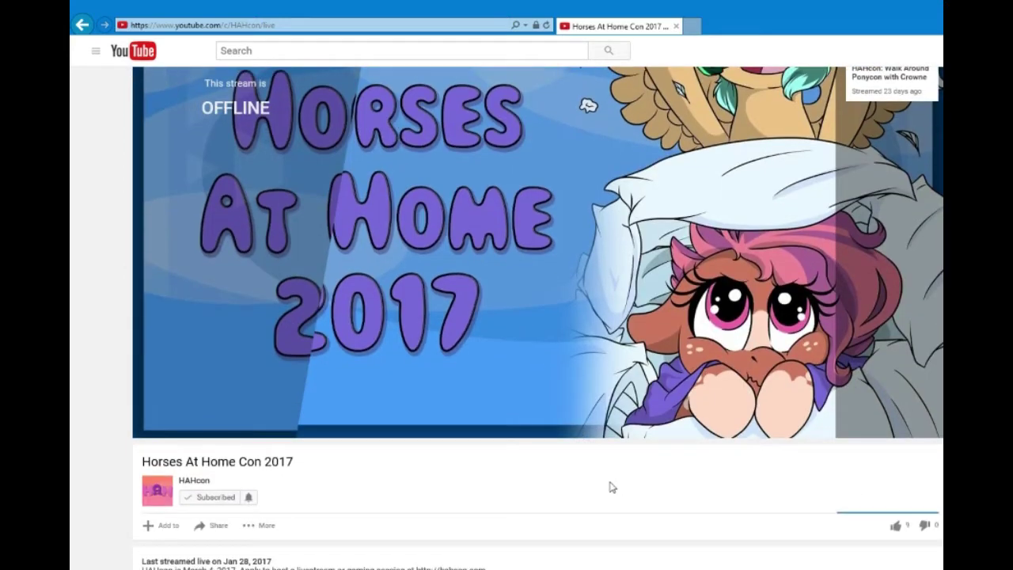
{"action": "scroll", "coordinate": [608, 483], "scroll_direction": "up", "scroll_amount": 1}
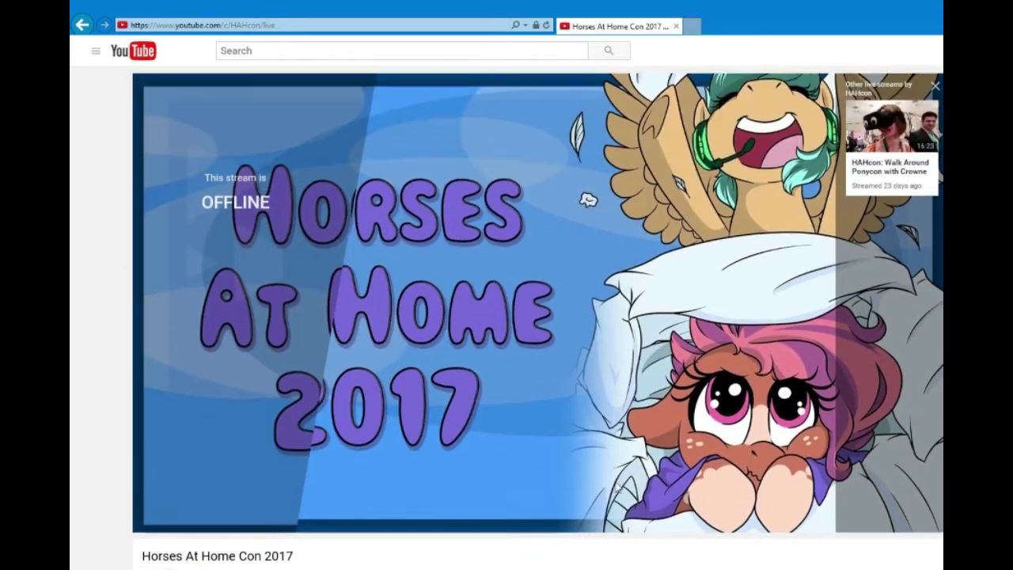
{"action": "left_click", "coordinate": [85, 24]}
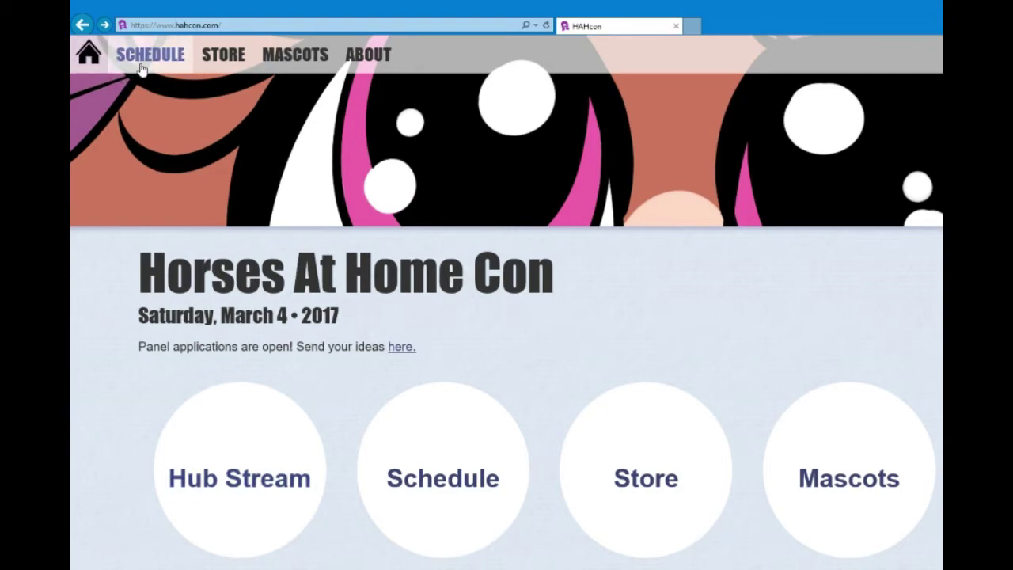
Step: Open the schedule's '3D Animation with Raccoon Rezillo' link to its Picarto stream page
{"action": "left_click", "coordinate": [141, 68]}
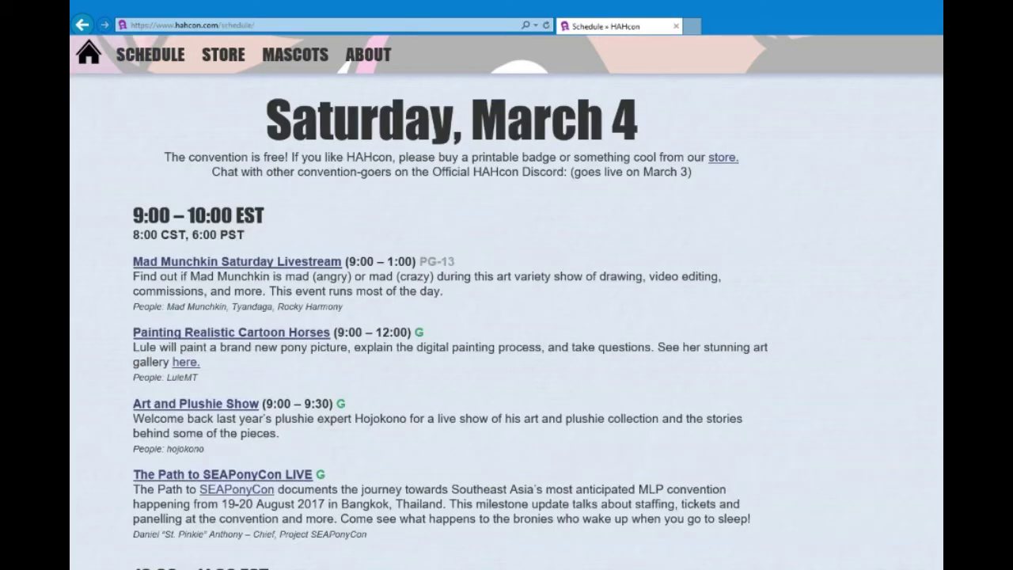
{"action": "scroll", "coordinate": [506, 316], "scroll_direction": "down", "scroll_amount": 15}
{"action": "scroll", "coordinate": [506, 316], "scroll_direction": "down", "scroll_amount": 5}
{"action": "scroll", "coordinate": [506, 316], "scroll_direction": "down", "scroll_amount": 3}
{"action": "scroll", "coordinate": [506, 316], "scroll_direction": "down", "scroll_amount": 2}
{"action": "scroll", "coordinate": [831, 334], "scroll_direction": "down", "scroll_amount": 2}
{"action": "scroll", "coordinate": [633, 316], "scroll_direction": "down", "scroll_amount": 5}
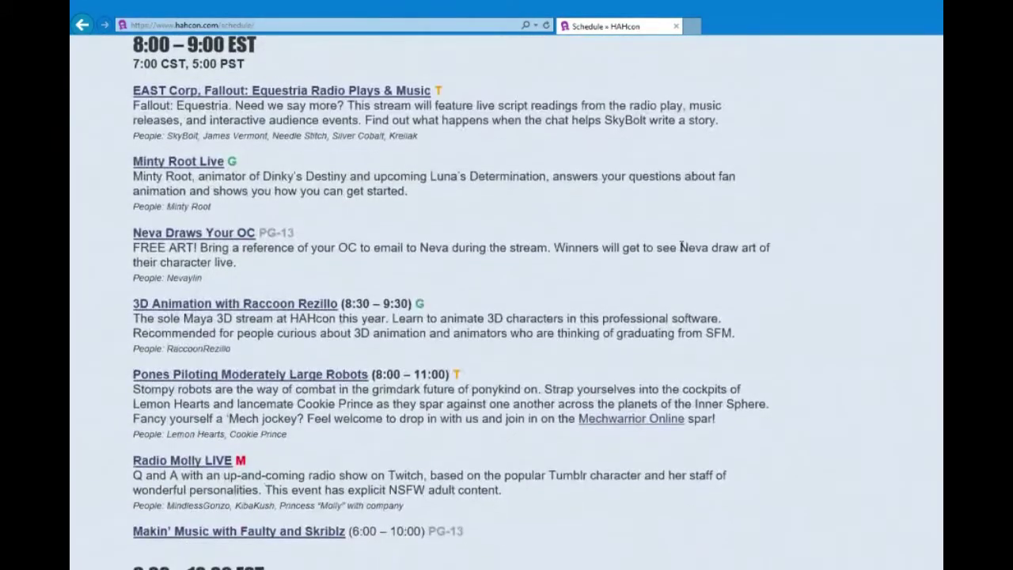
{"action": "left_click", "coordinate": [242, 305]}
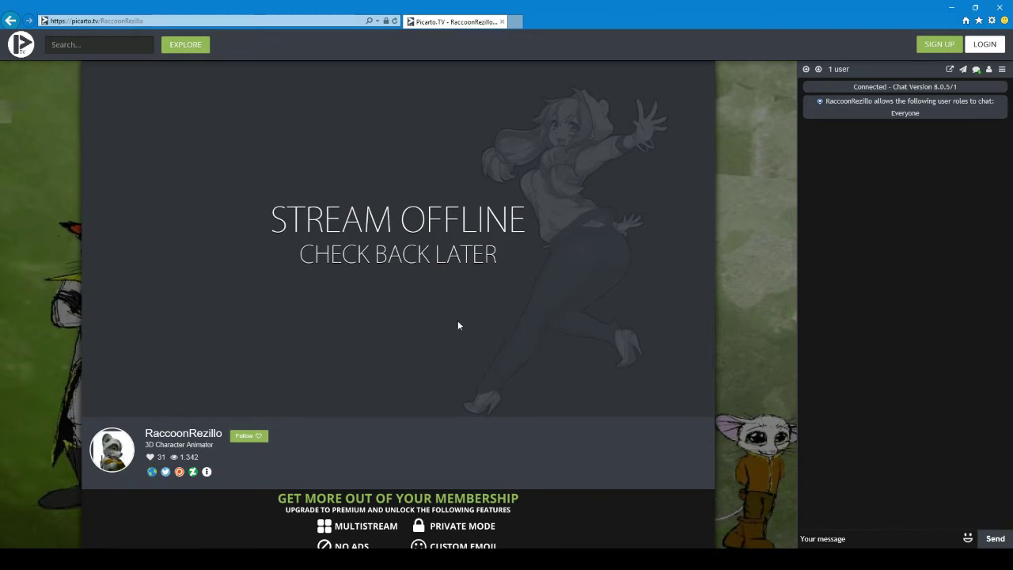
Step: Show the same Picarto channel in a second browser window shifted slightly left
{"action": "scroll", "coordinate": [629, 341], "scroll_direction": "down", "scroll_amount": 1}
{"action": "scroll", "coordinate": [629, 346], "scroll_direction": "up", "scroll_amount": 1}
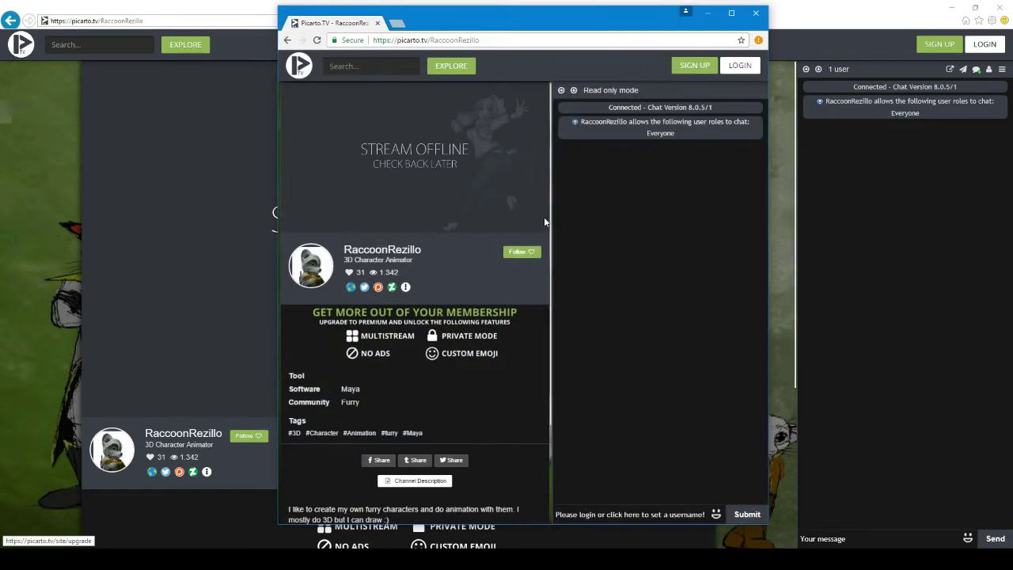
{"action": "left_click_drag", "start_coordinate": [570, 17], "coordinate": [543, 17]}
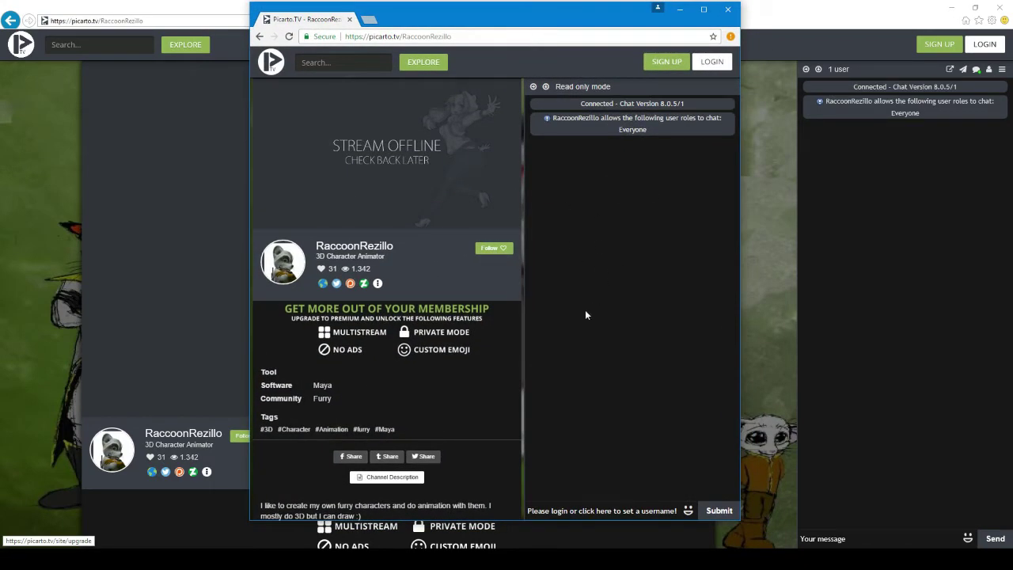
Step: Set the chat username 'RaccoonRRRREE' and send 'hi' to the Picarto chat
{"action": "left_click", "coordinate": [651, 500]}
{"action": "type", "text": "RaccoonRRRREE"}
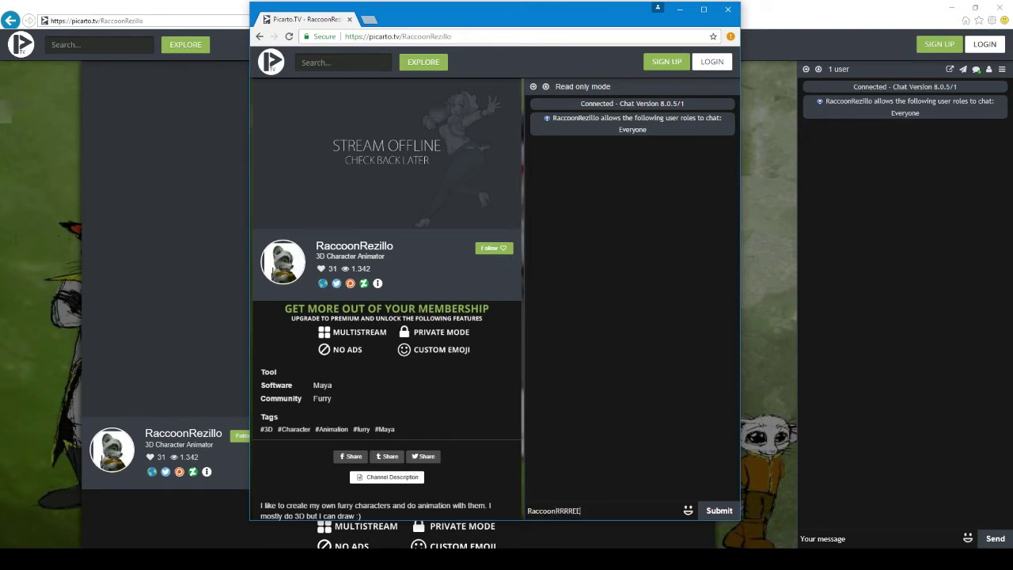
{"action": "left_click", "coordinate": [717, 511]}
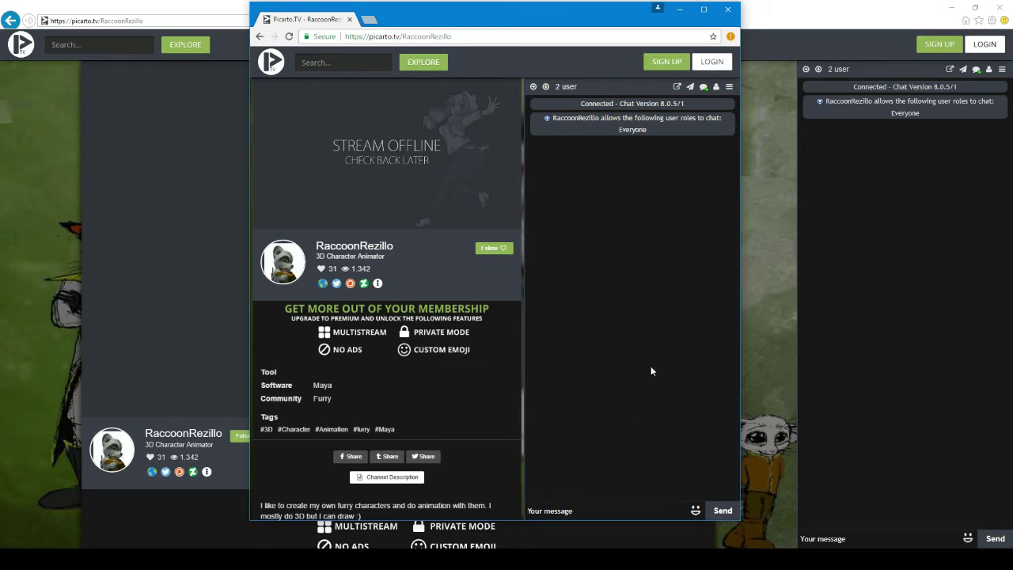
{"action": "type", "text": "hi"}
{"action": "key", "text": "Return"}
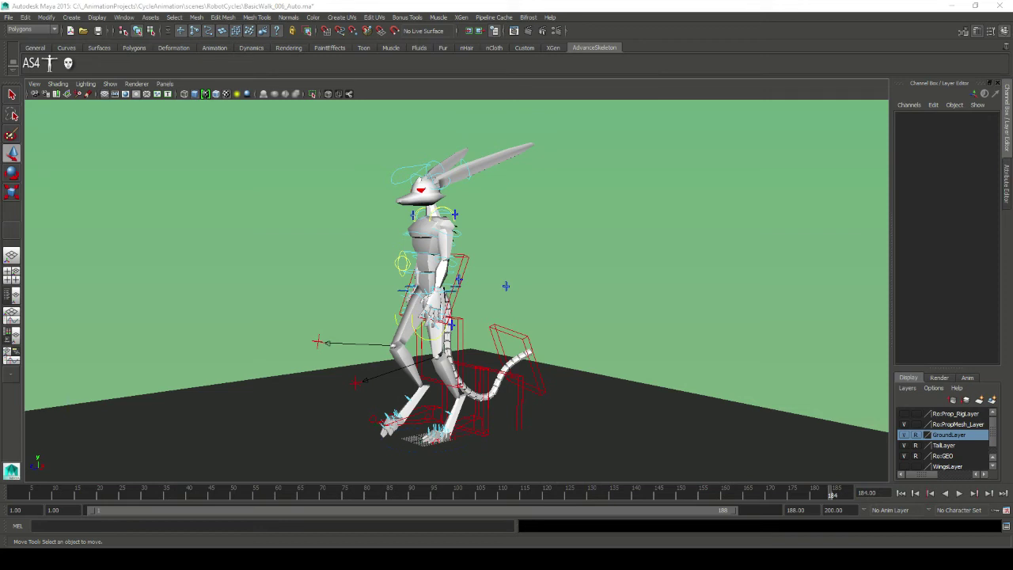
Step: Play the walk cycle looping over frames 151–188 with Alt+V
{"action": "key", "text": "alt+v"}
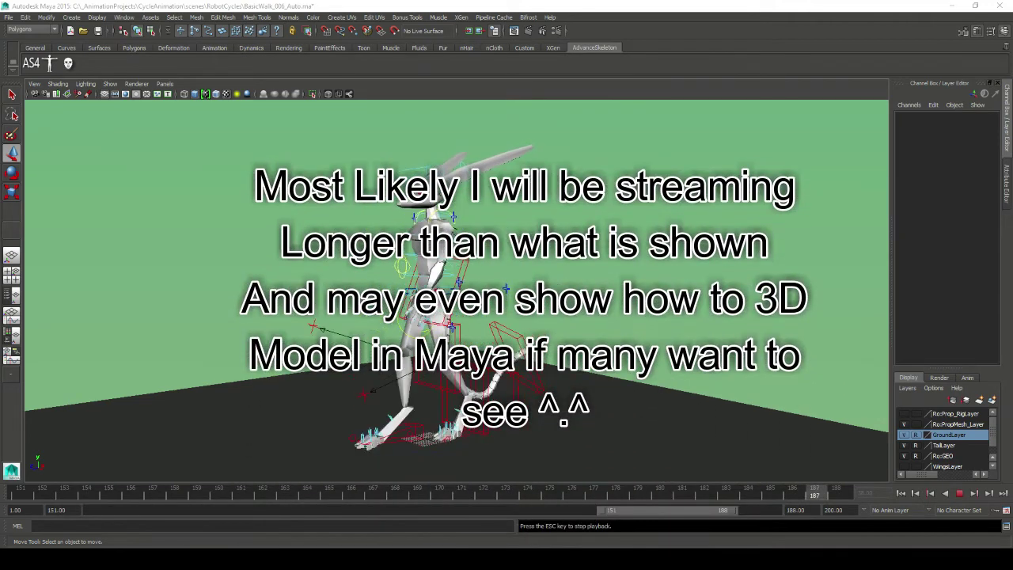